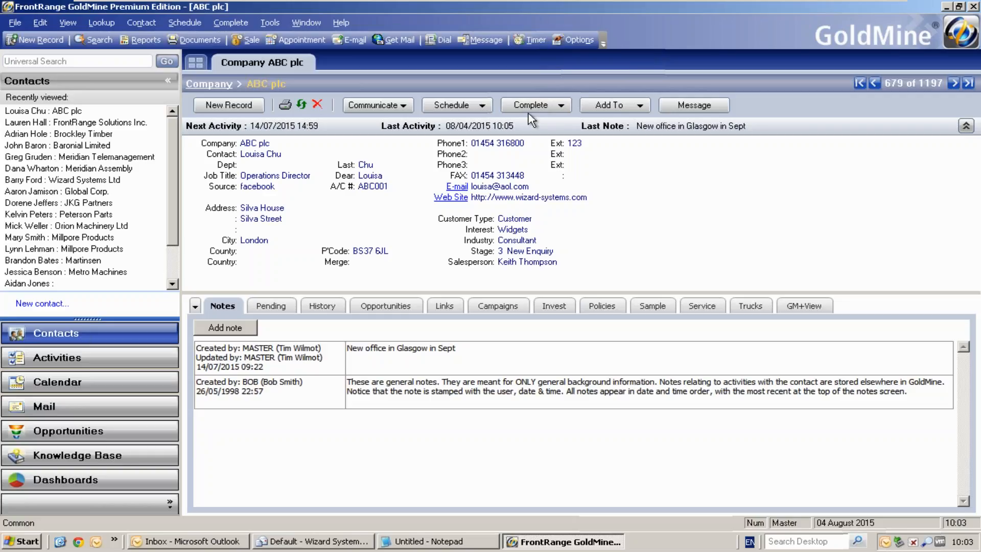
In the user options, enable "Select contents of fields" in the record appearance settings and save
{"action": "left_click", "coordinate": [39, 22]}
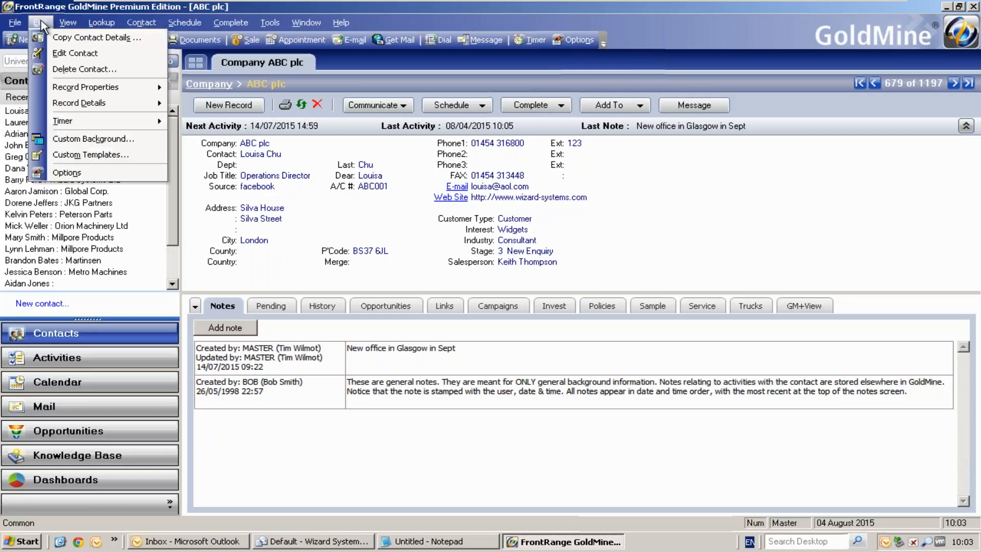
{"action": "left_click", "coordinate": [76, 174]}
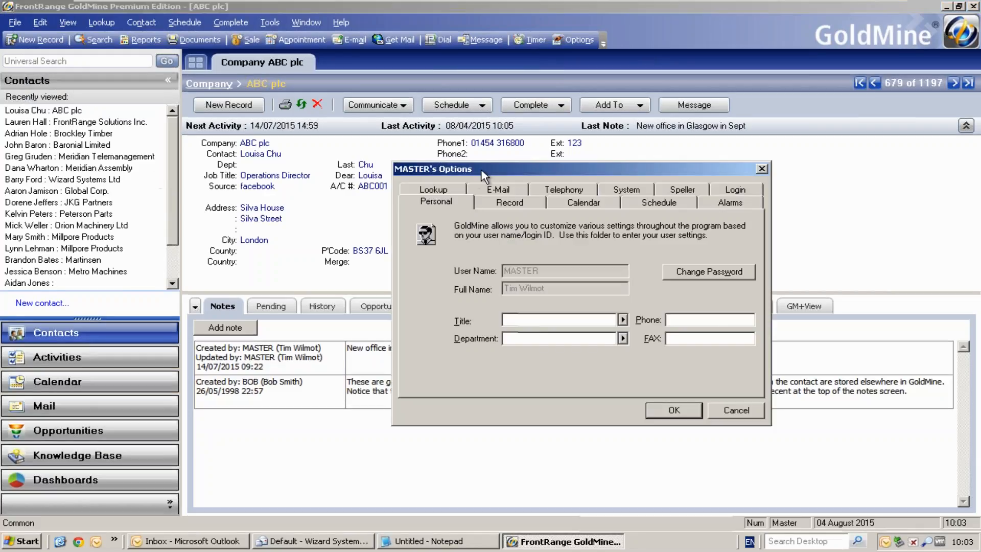
{"action": "left_click_drag", "start_coordinate": [487, 170], "coordinate": [477, 164]}
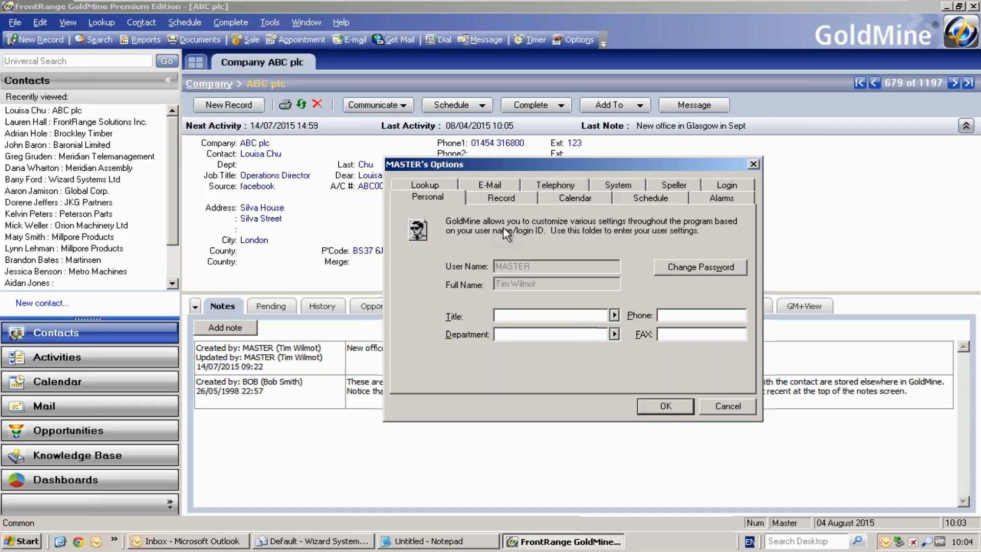
{"action": "left_click", "coordinate": [506, 201]}
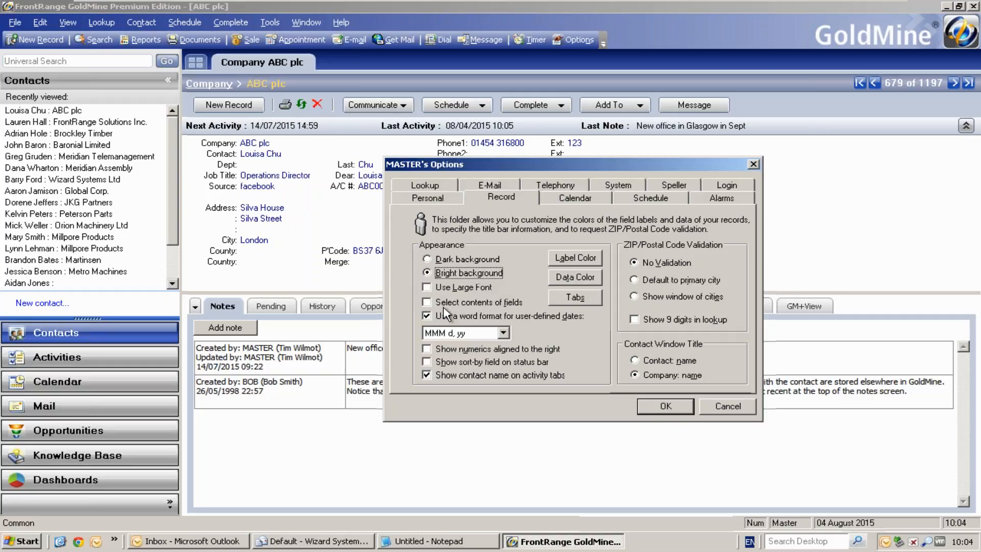
{"action": "left_click", "coordinate": [428, 303]}
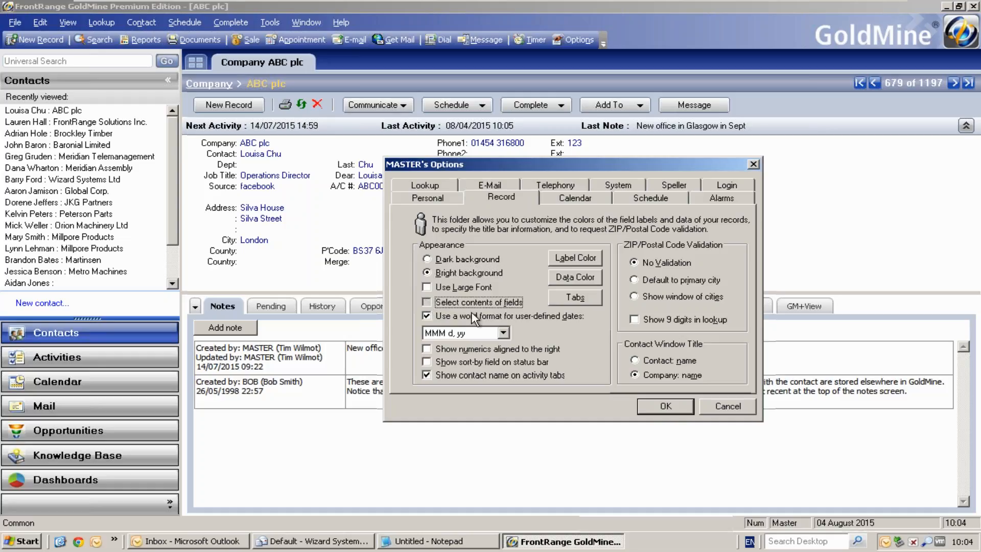
{"action": "left_click", "coordinate": [659, 406]}
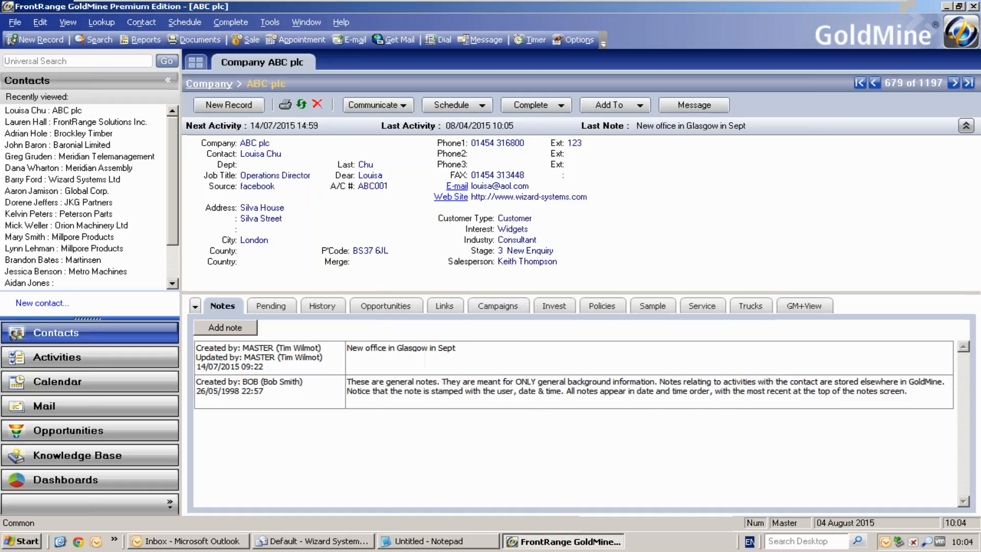
Try overtyping the contact's job title with "chchc" and discard the edit
{"action": "left_click", "coordinate": [294, 177]}
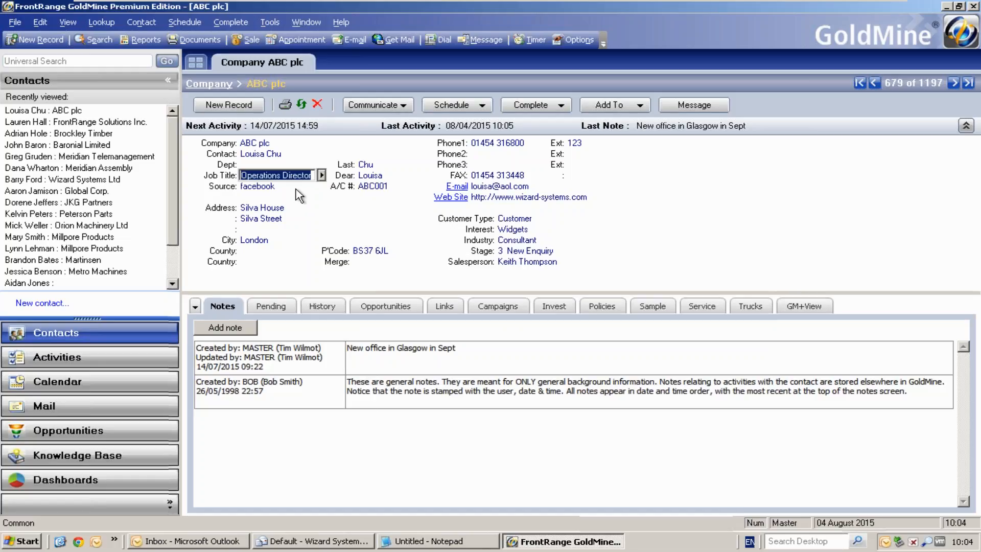
{"action": "type", "text": "chchc"}
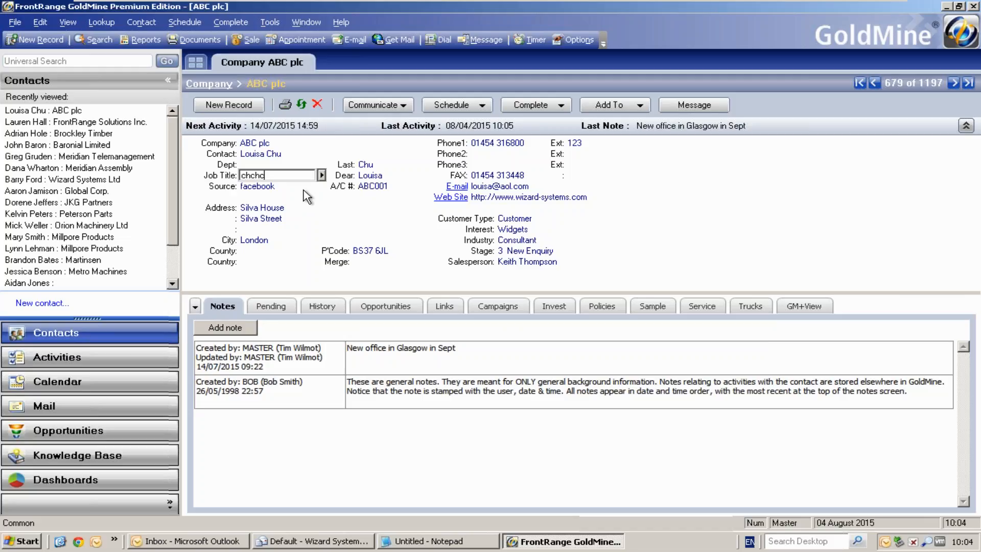
{"action": "key", "text": "Escape"}
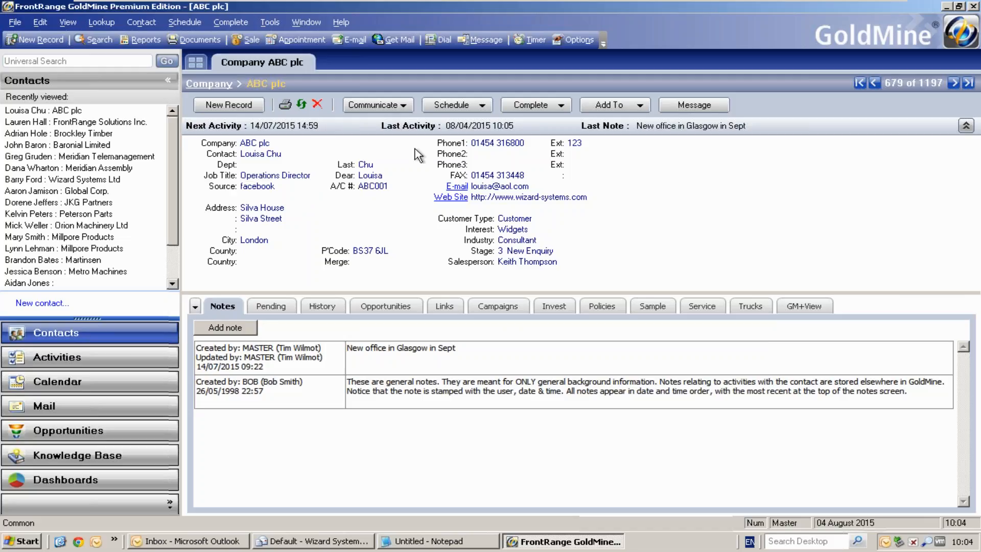
Reopen the user options and examine the available word formats for user-defined dates in the record settings
{"action": "left_click", "coordinate": [573, 40]}
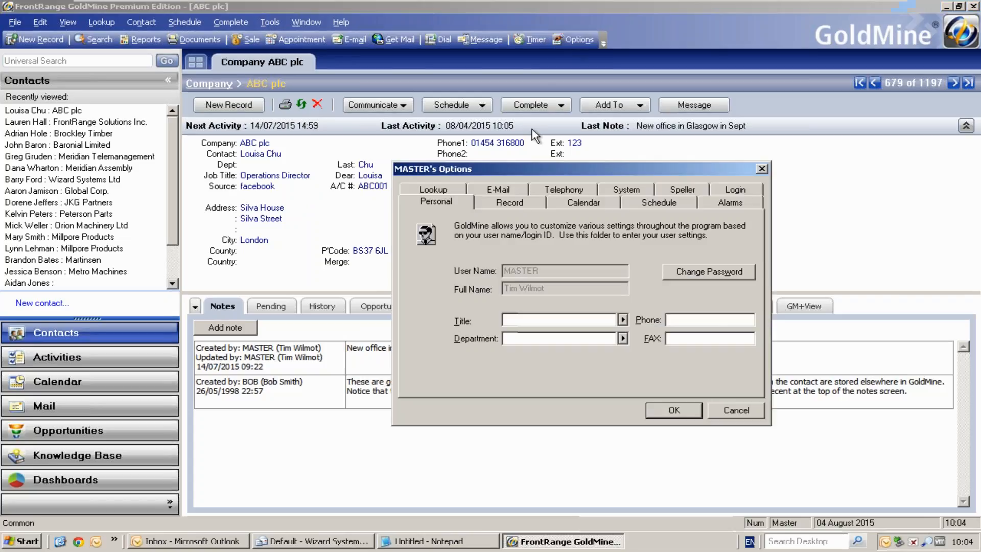
{"action": "left_click", "coordinate": [519, 205]}
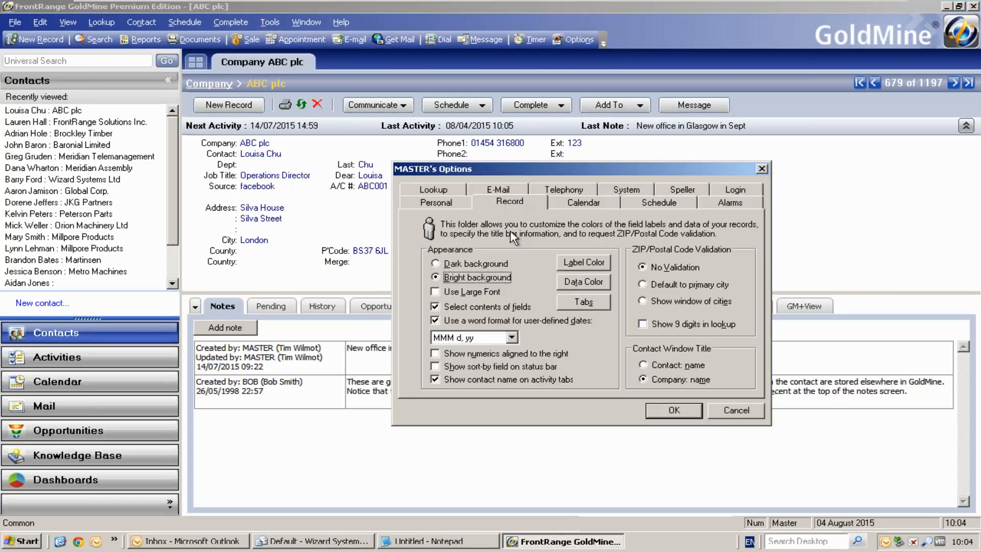
{"action": "left_click", "coordinate": [513, 338]}
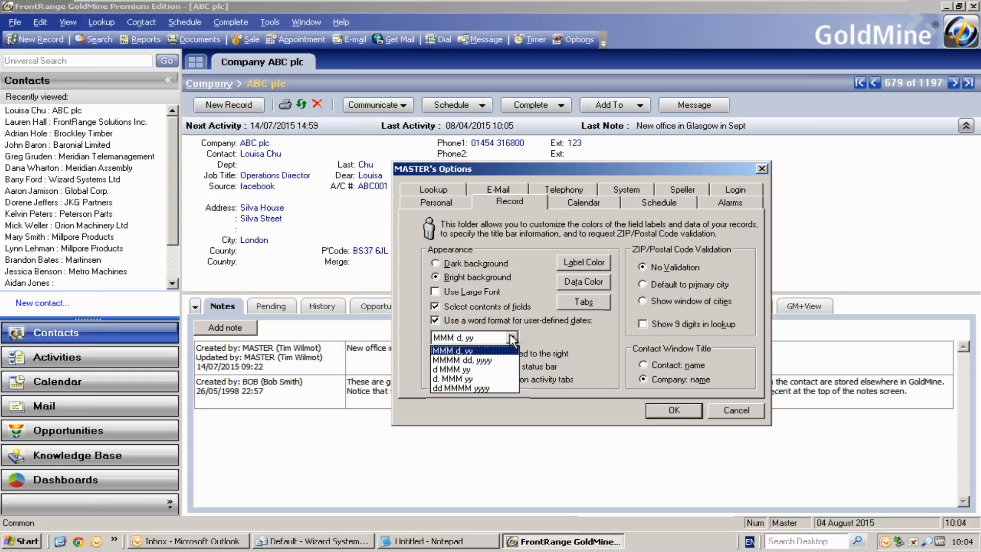
{"action": "left_click", "coordinate": [533, 331]}
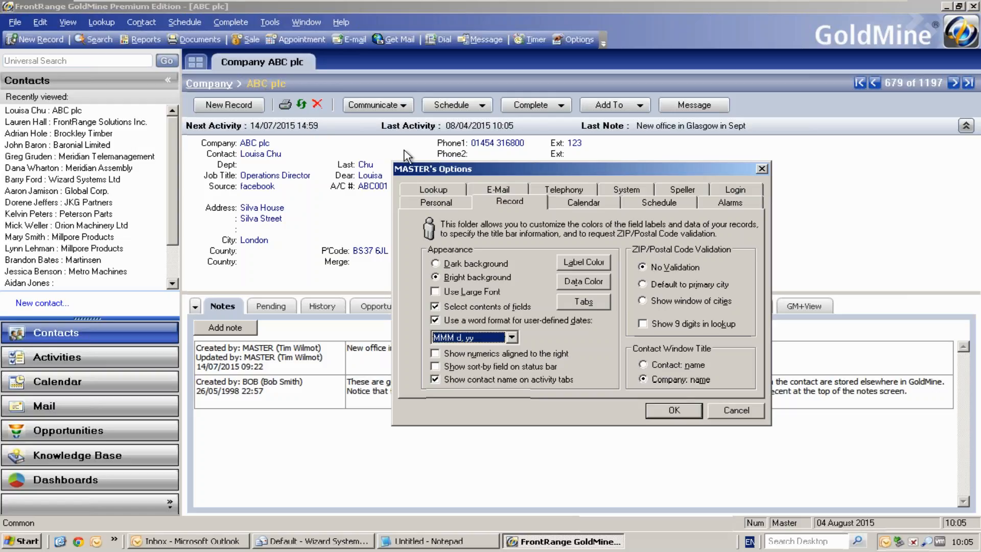
Review the calendar settings, activity detail display options and the Jewish holiday list, then close the additional calendar options without saving
{"action": "left_click", "coordinate": [577, 204]}
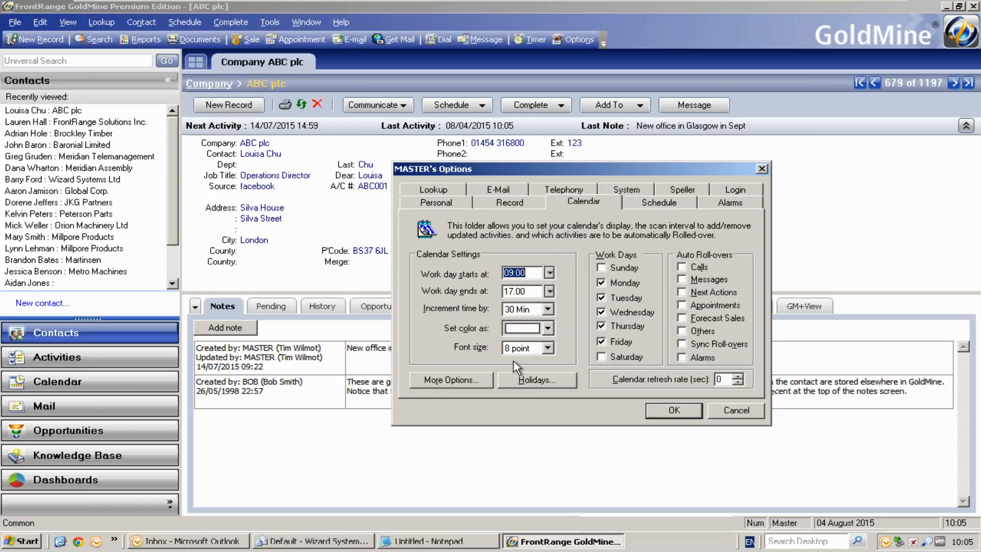
{"action": "left_click", "coordinate": [478, 385]}
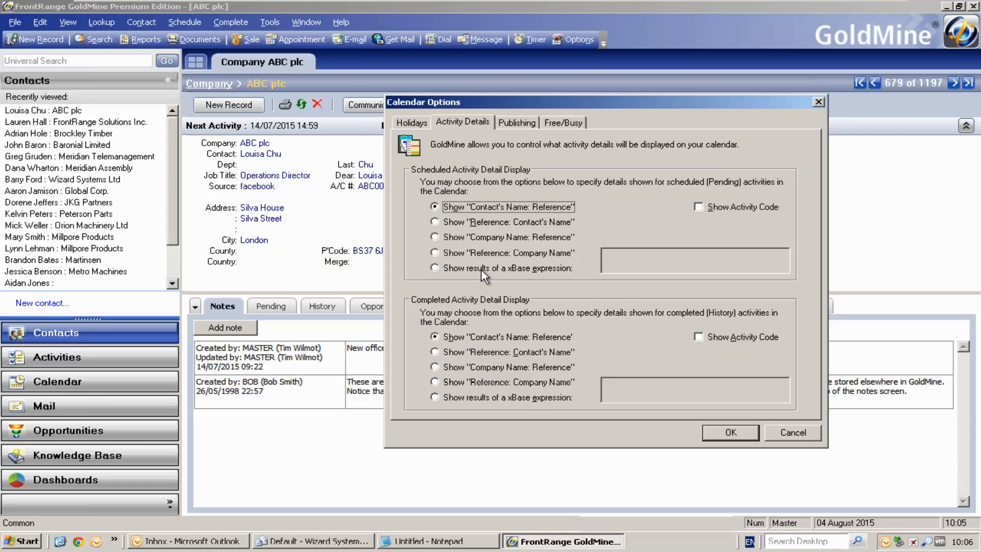
{"action": "left_click", "coordinate": [420, 123]}
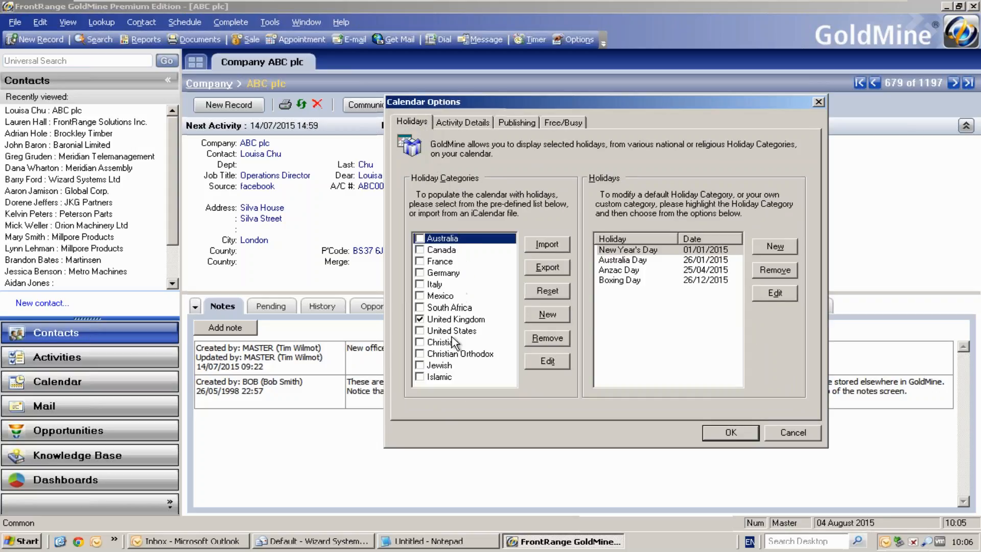
{"action": "left_click", "coordinate": [446, 365]}
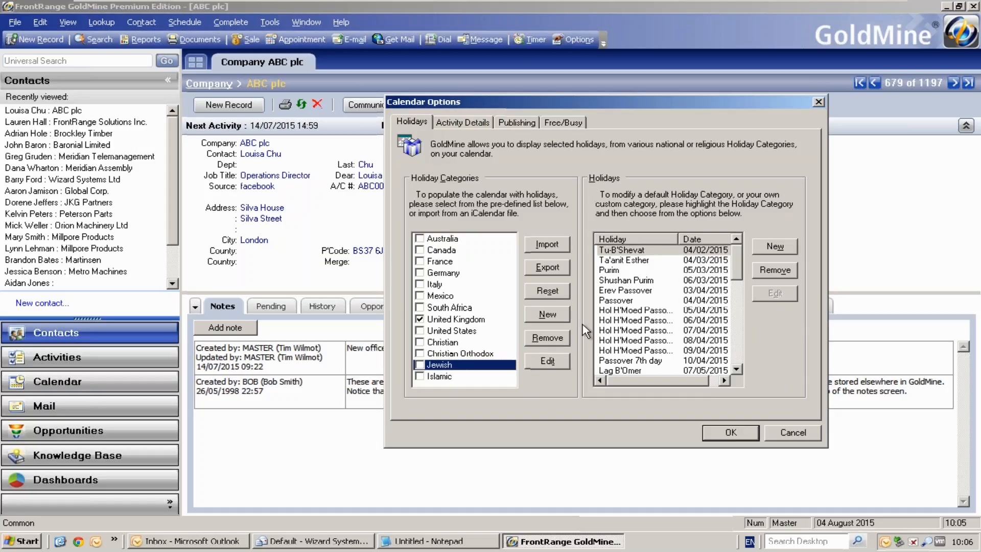
{"action": "left_click_drag", "start_coordinate": [737, 276], "coordinate": [739, 330]}
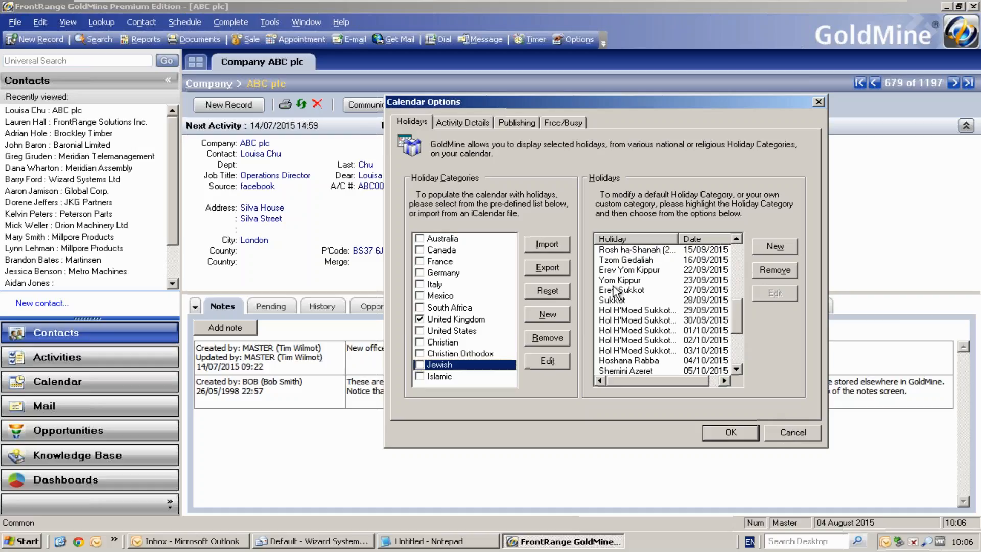
{"action": "left_click", "coordinate": [790, 437]}
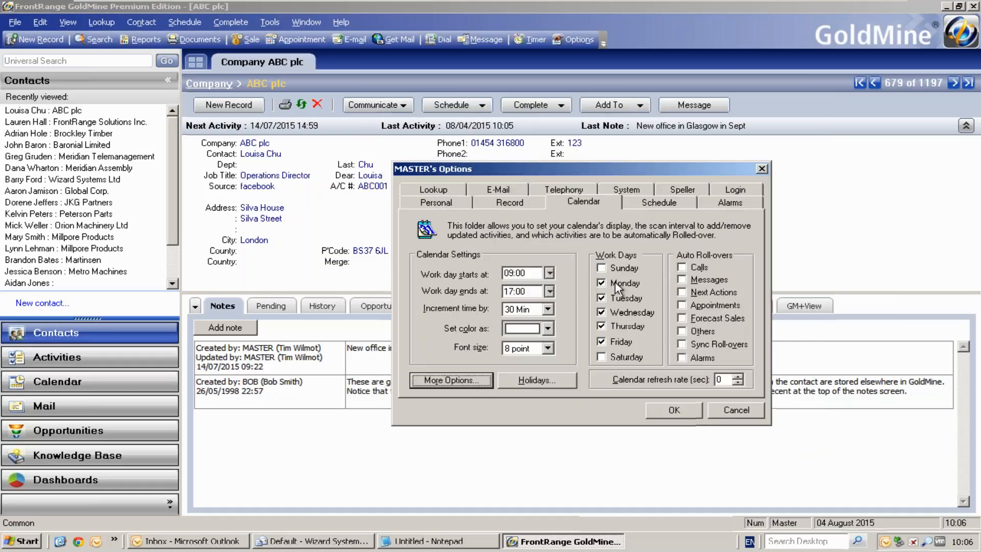
Turn automatic roll-over for calls on and back off in the calendar settings
{"action": "left_click", "coordinate": [684, 269]}
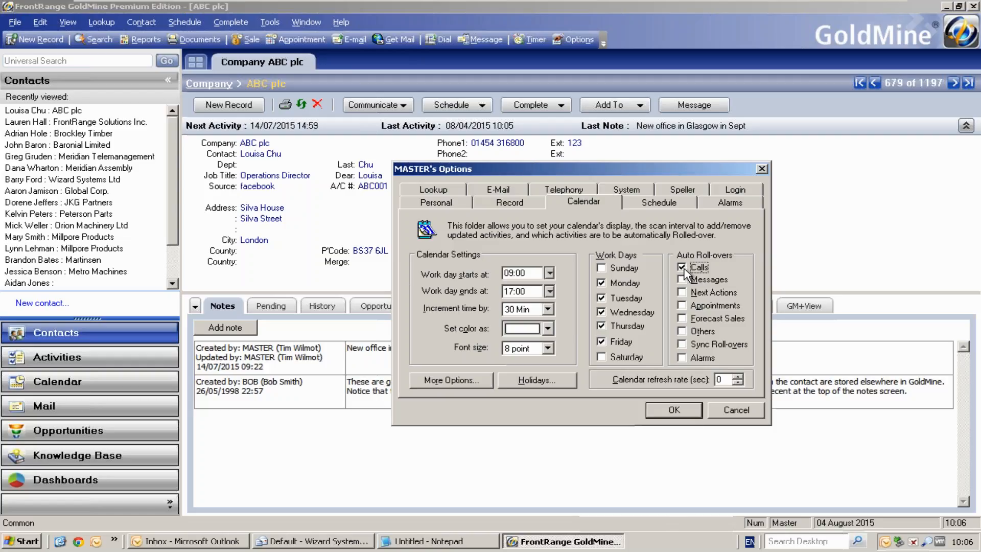
{"action": "left_click", "coordinate": [683, 268]}
In the scheduling settings, enable the follow-up activity prompt on completion and the carry-over of completion notes to follow-up calls
{"action": "left_click", "coordinate": [659, 205]}
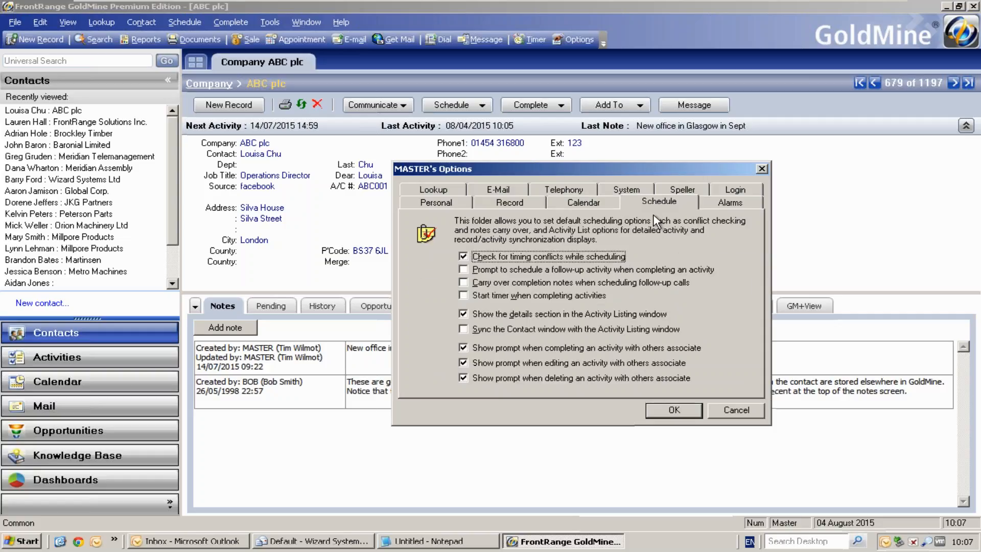
{"action": "left_click", "coordinate": [465, 271]}
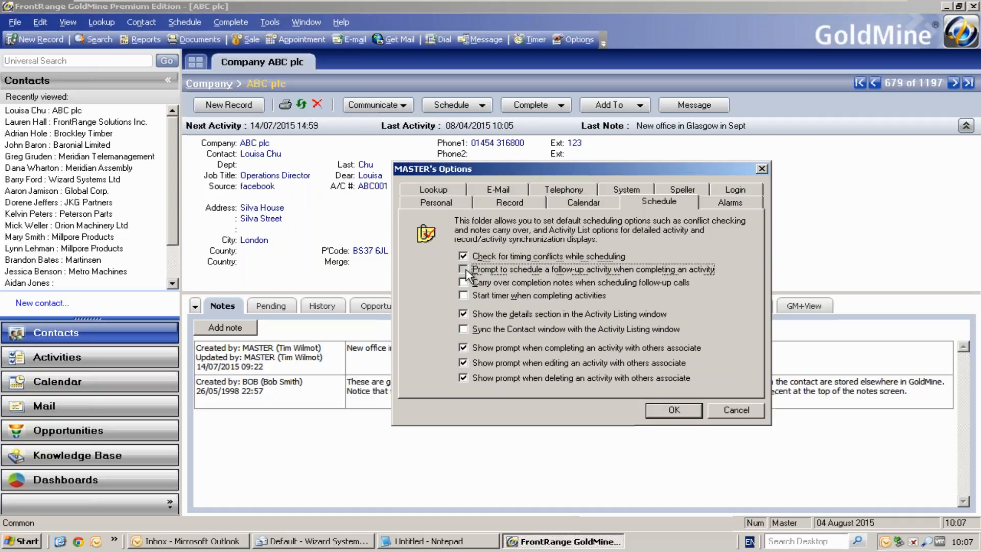
{"action": "left_click", "coordinate": [465, 284]}
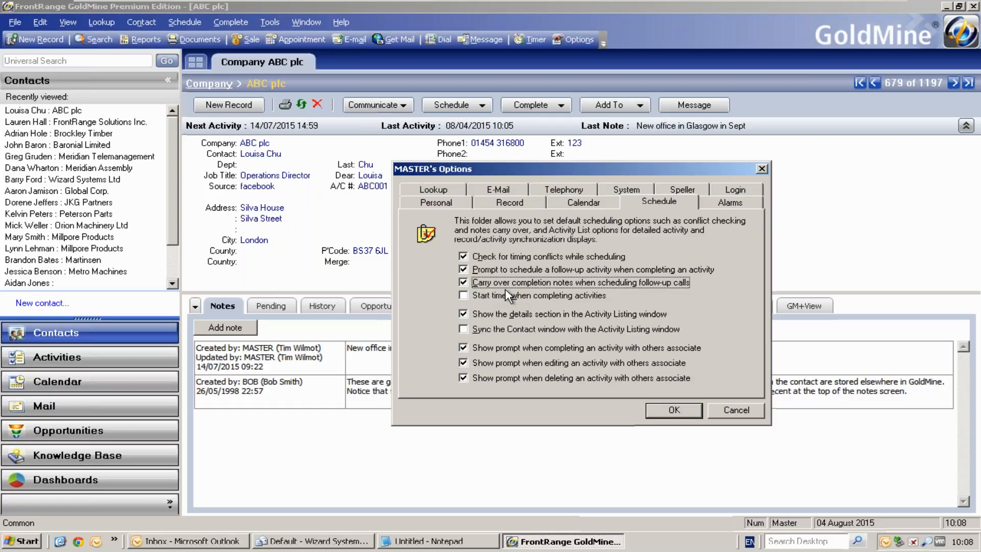
Review the alarm, lookup, e-mail, telephony and system settings in the user options
{"action": "left_click", "coordinate": [722, 203]}
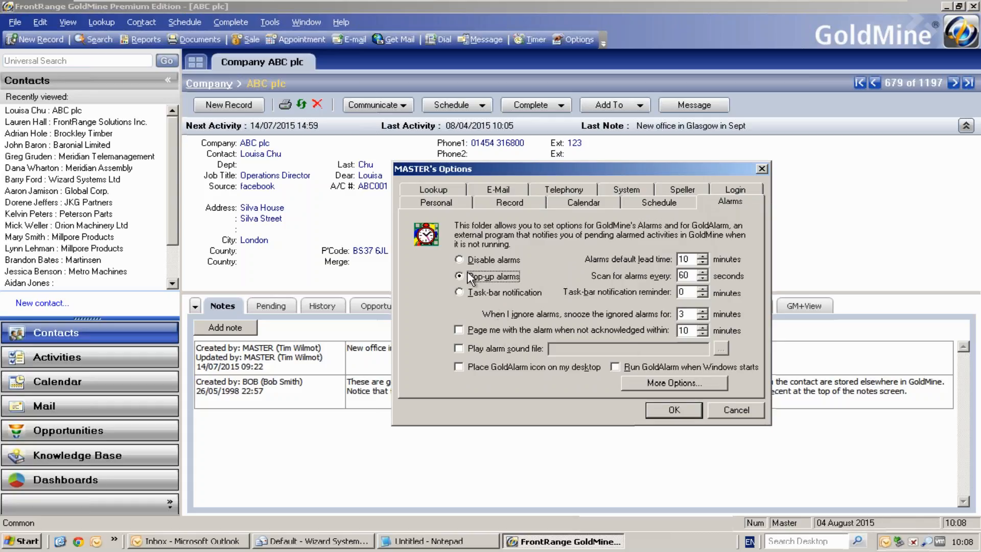
{"action": "left_click", "coordinate": [448, 194]}
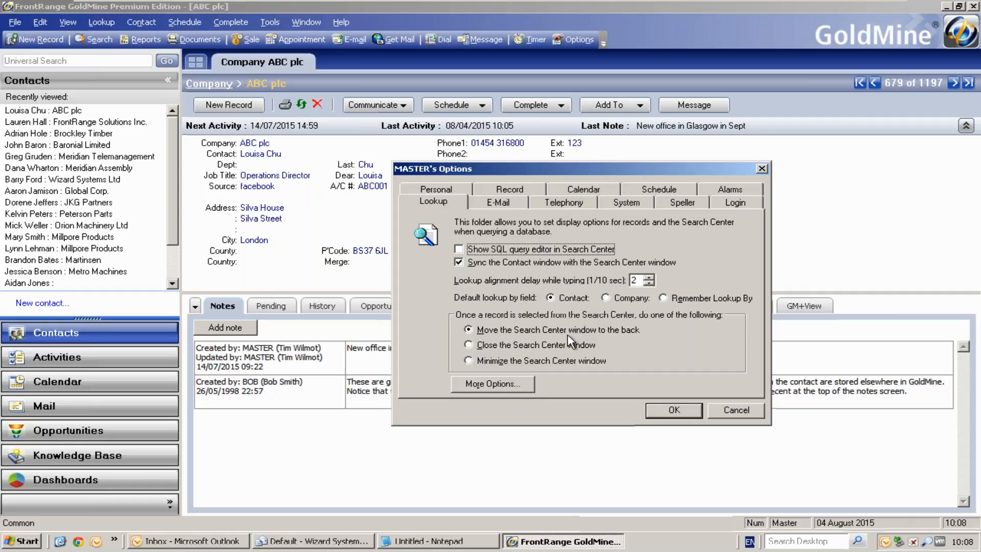
{"action": "left_click", "coordinate": [513, 204]}
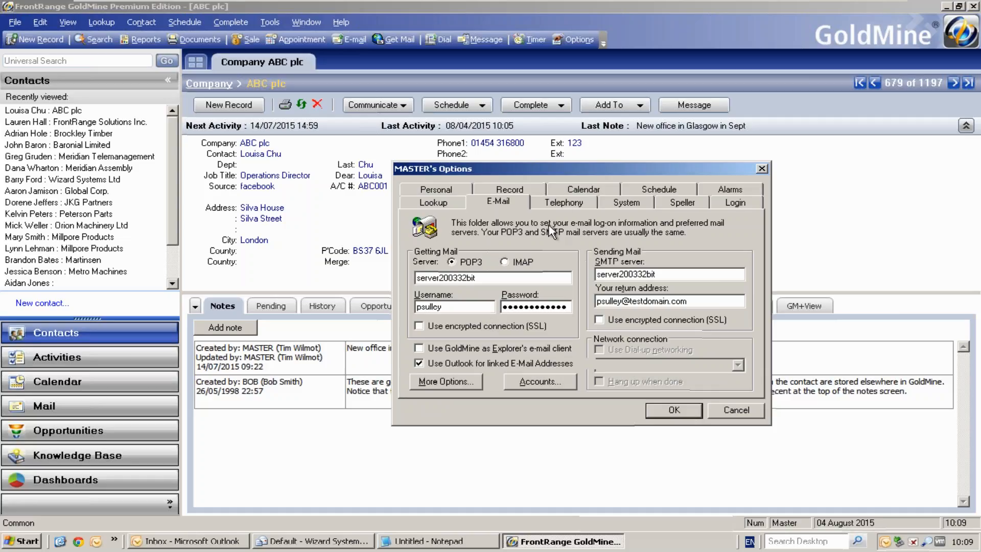
{"action": "left_click", "coordinate": [564, 204]}
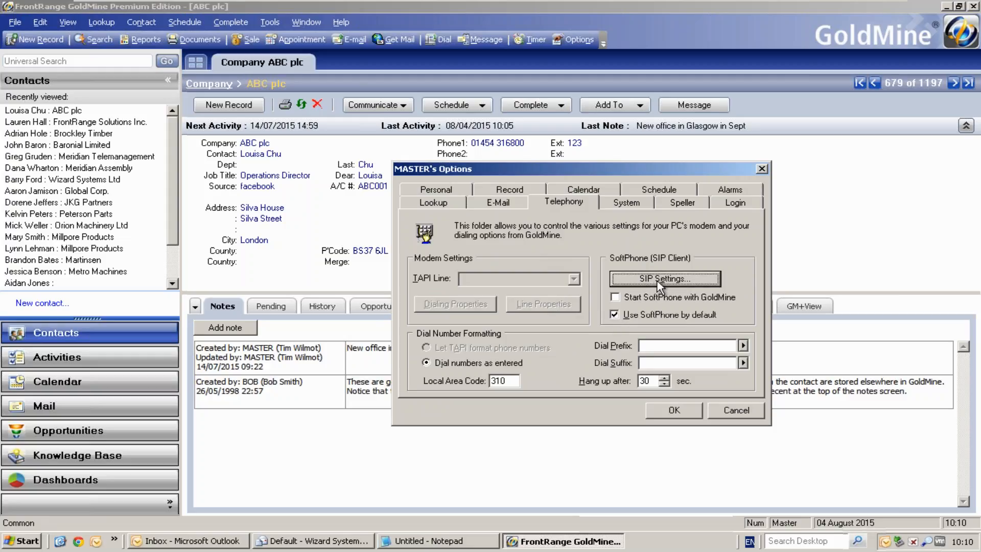
{"action": "left_click", "coordinate": [630, 203]}
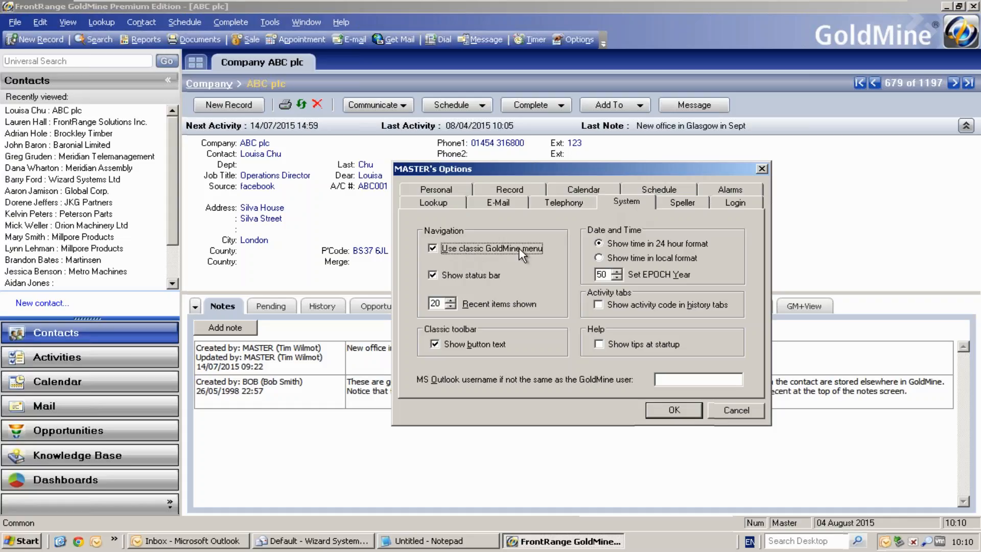
Examine the speller's main dictionary languages and the global login defaults, including the GoldMine home directory field
{"action": "left_click", "coordinate": [689, 205]}
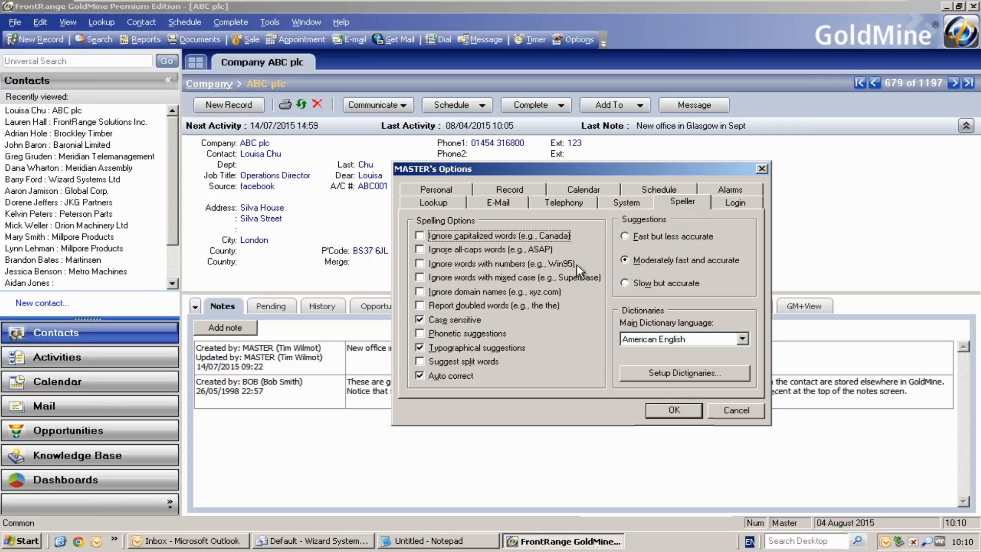
{"action": "left_click", "coordinate": [741, 340]}
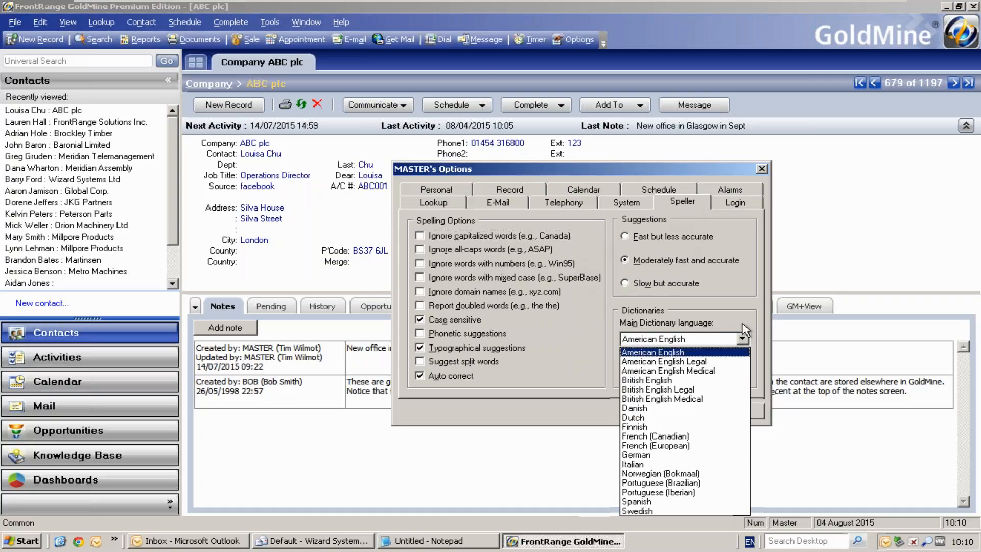
{"action": "left_click", "coordinate": [743, 324]}
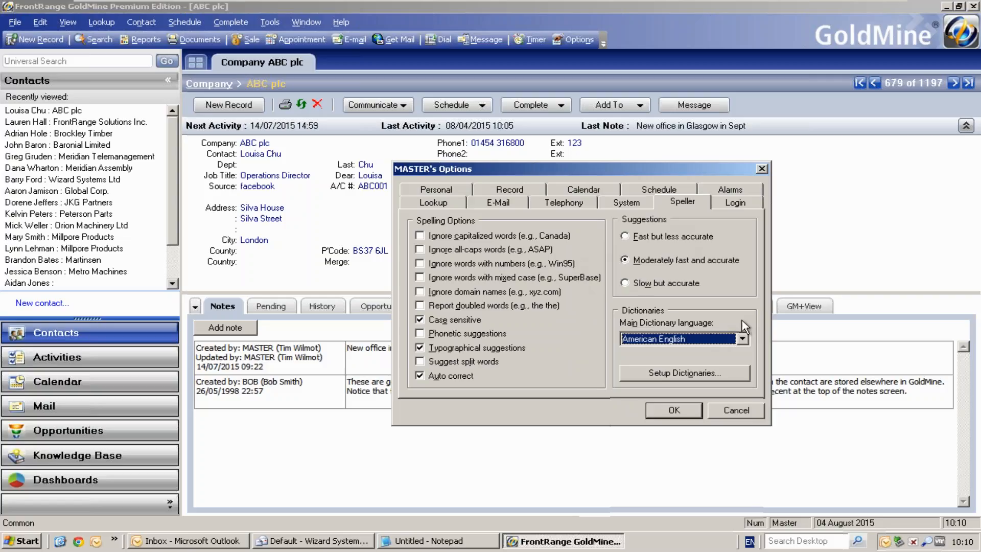
{"action": "left_click", "coordinate": [736, 203]}
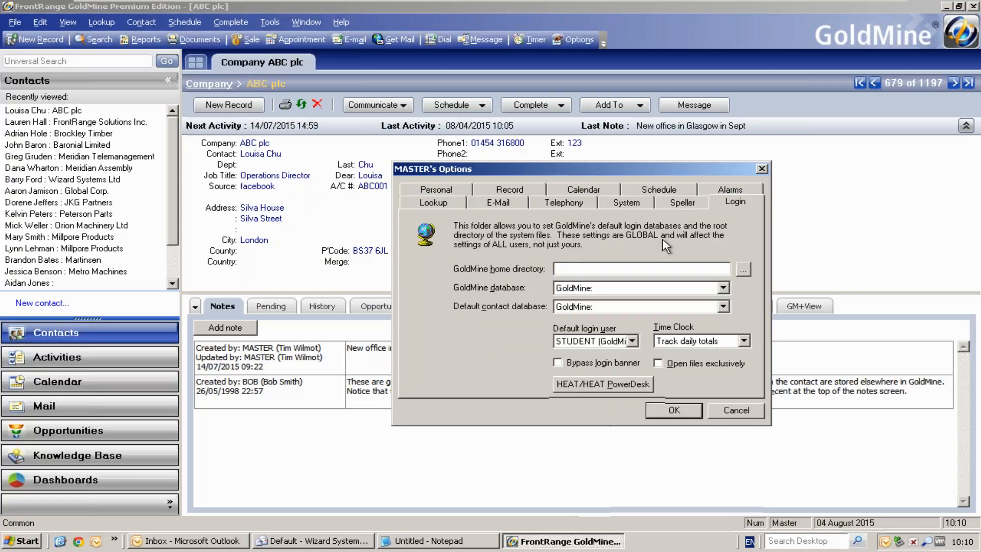
{"action": "left_click", "coordinate": [573, 271]}
Take the virtual machine out of full screen, switch to the slideshow and advance to the question-time slide
{"action": "mouse_move", "coordinate": [334, 10]}
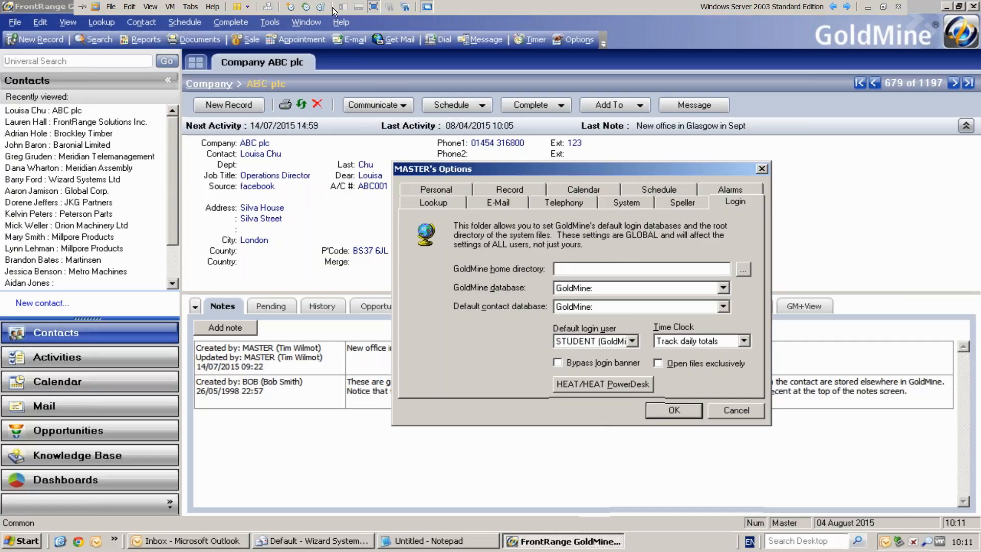
{"action": "left_click", "coordinate": [375, 7]}
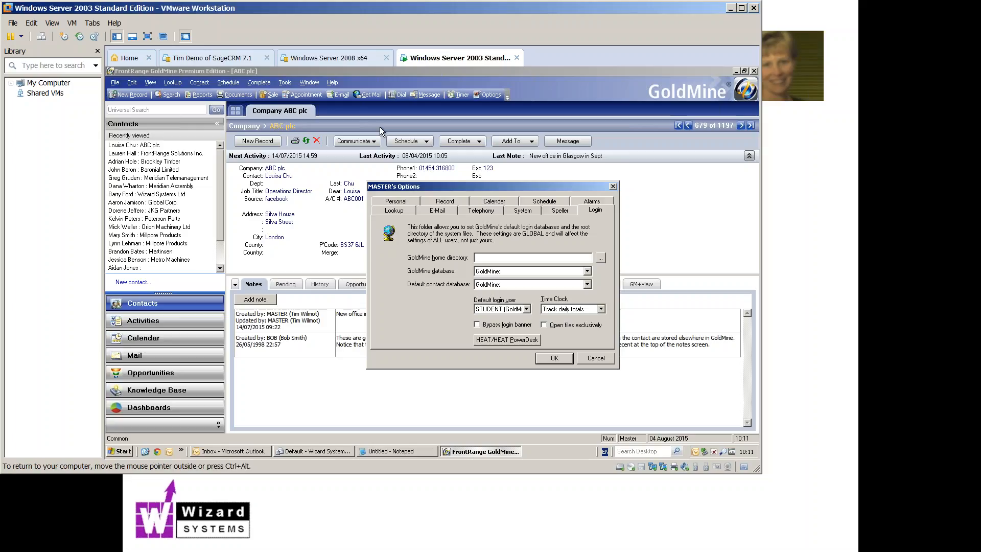
{"action": "key", "text": "alt+Tab"}
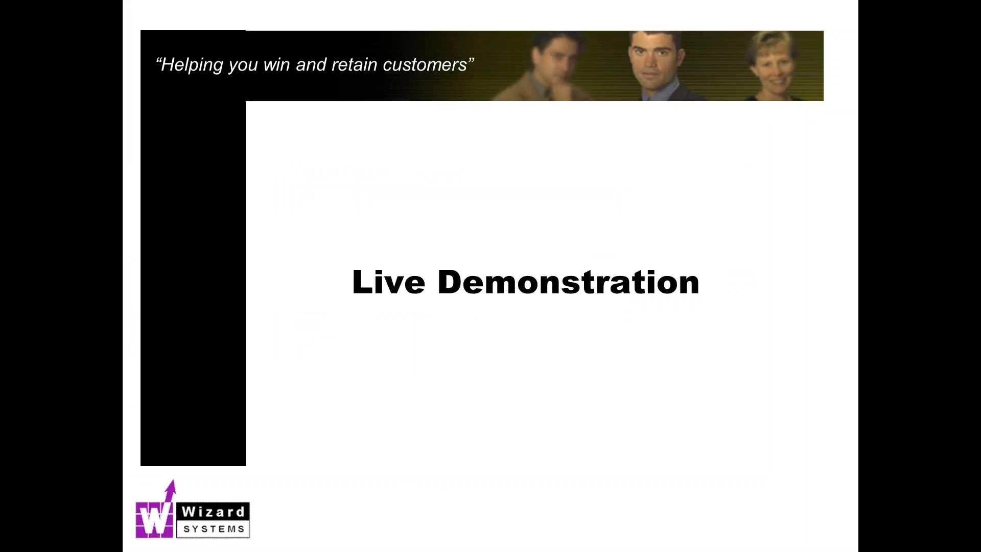
{"action": "key", "text": "Right"}
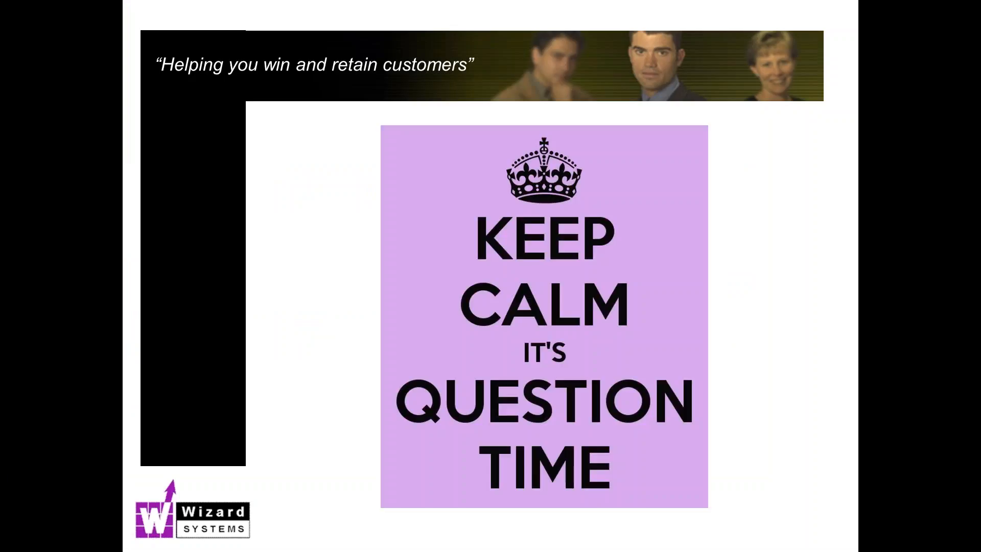